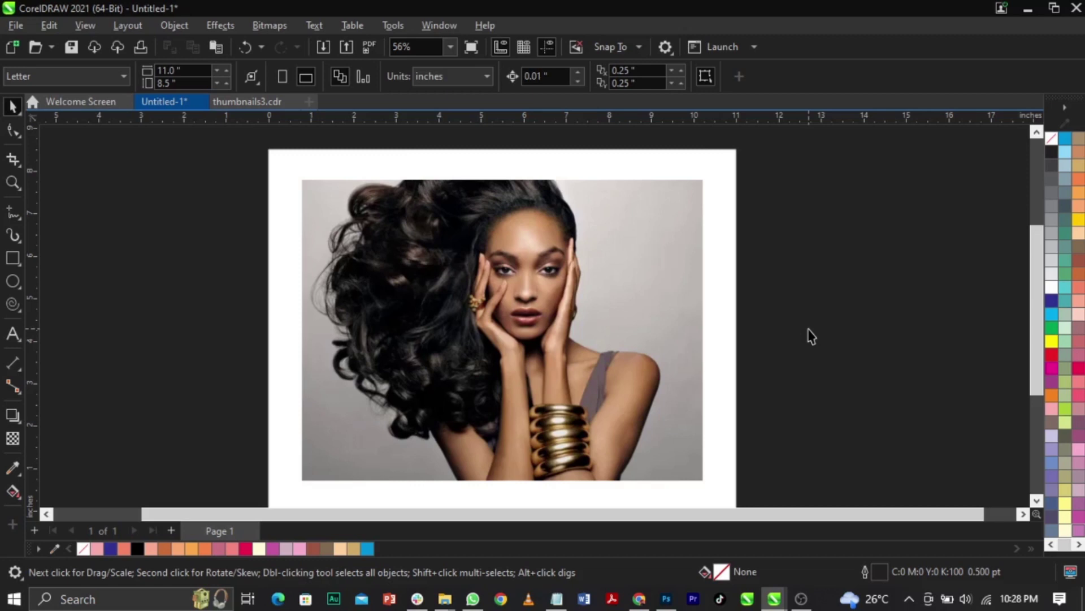
Step: Select the portrait photo, briefly trying the Shape tool, and zoom in and out around it
click(13, 130)
click(392, 260)
scroll(356, 266, up, 1)
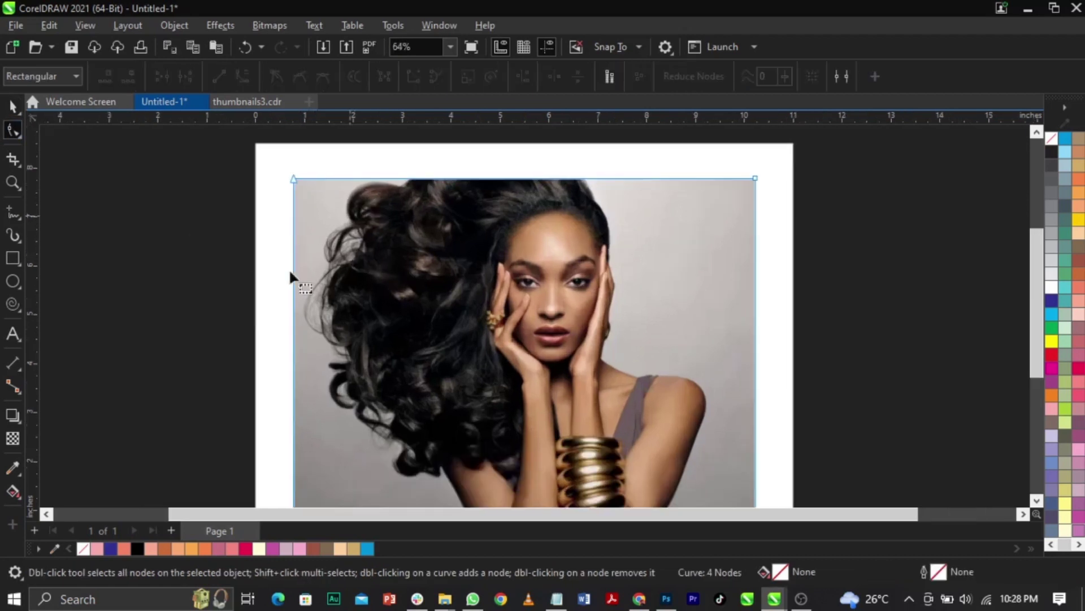
scroll(329, 282, down, 1)
scroll(294, 277, up, 1)
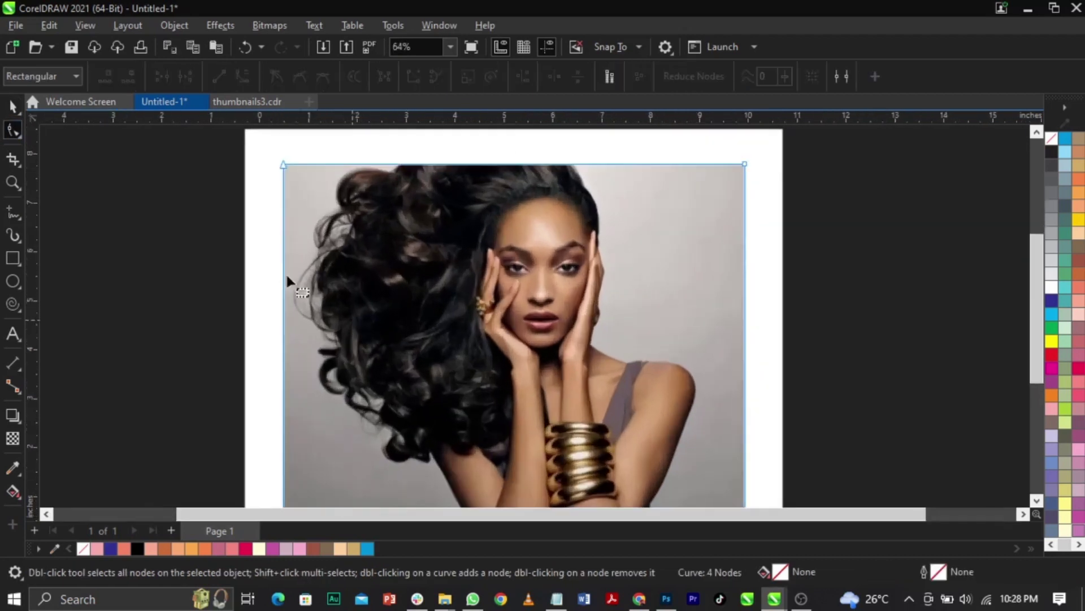
click(12, 105)
scroll(553, 194, down, 2)
scroll(552, 194, up, 2)
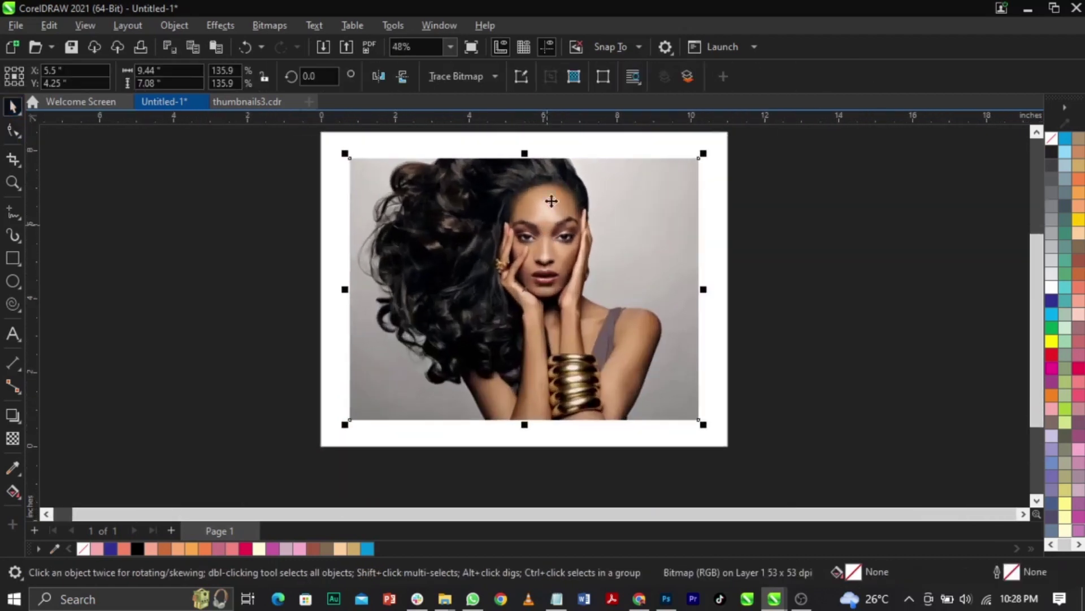
scroll(547, 162, up, 1)
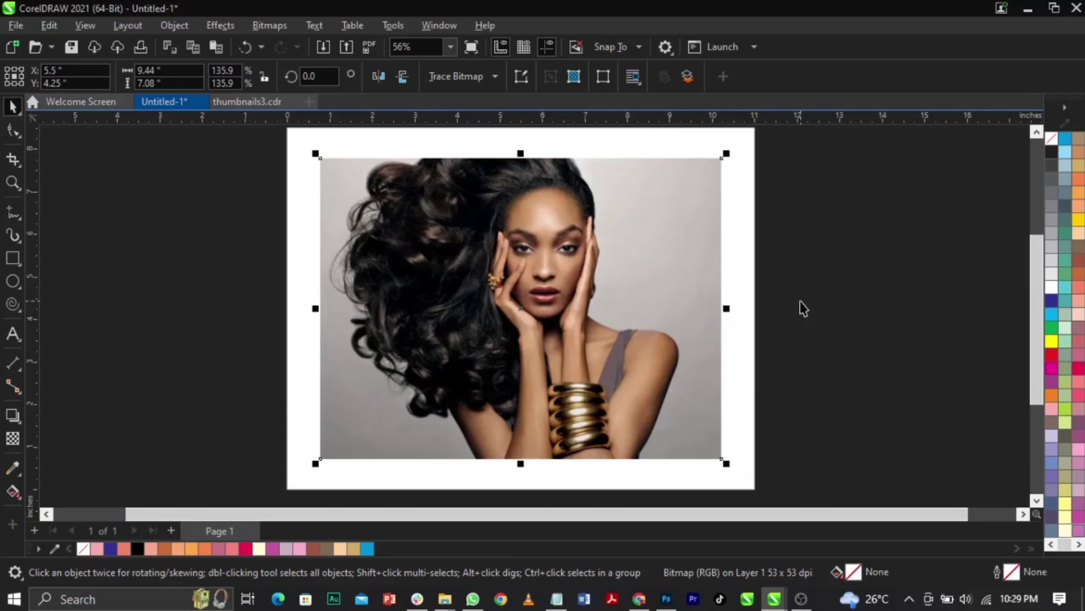
scroll(290, 171, up, 2)
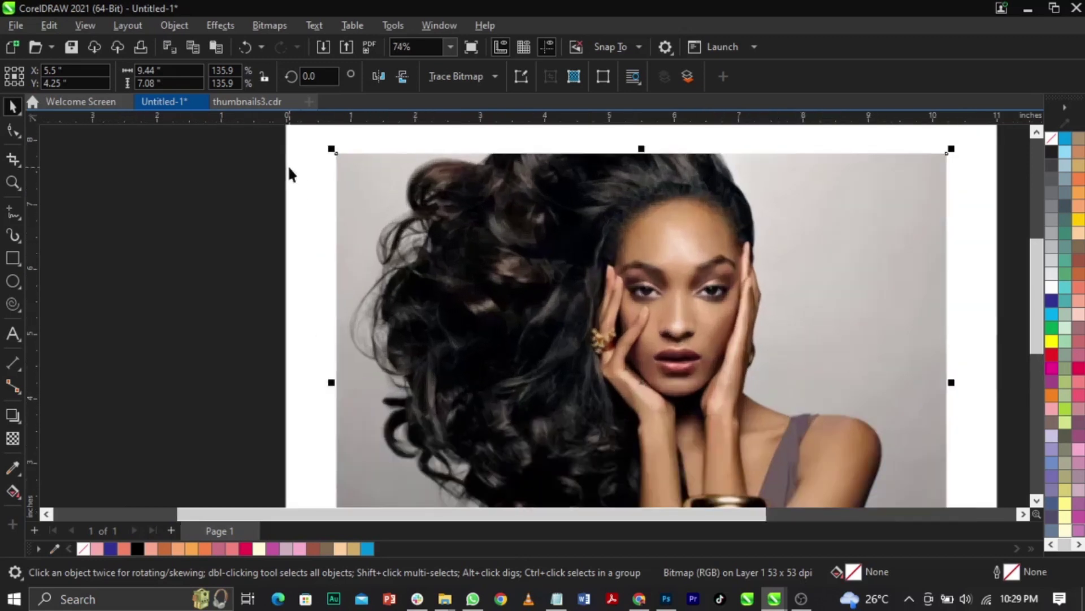
scroll(399, 283, down, 2)
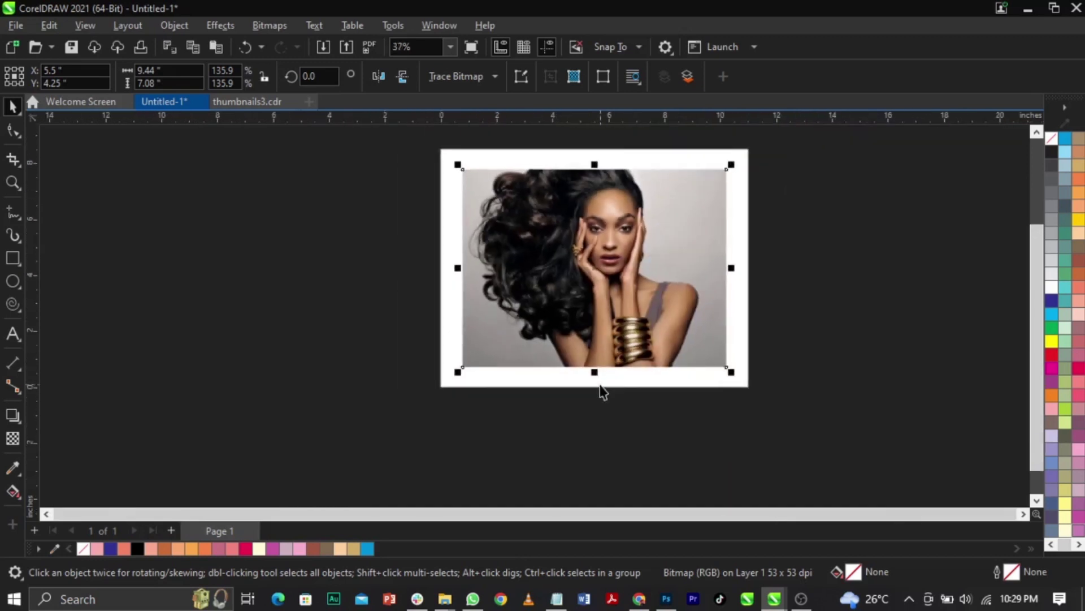
scroll(424, 313, up, 2)
scroll(432, 215, up, 4)
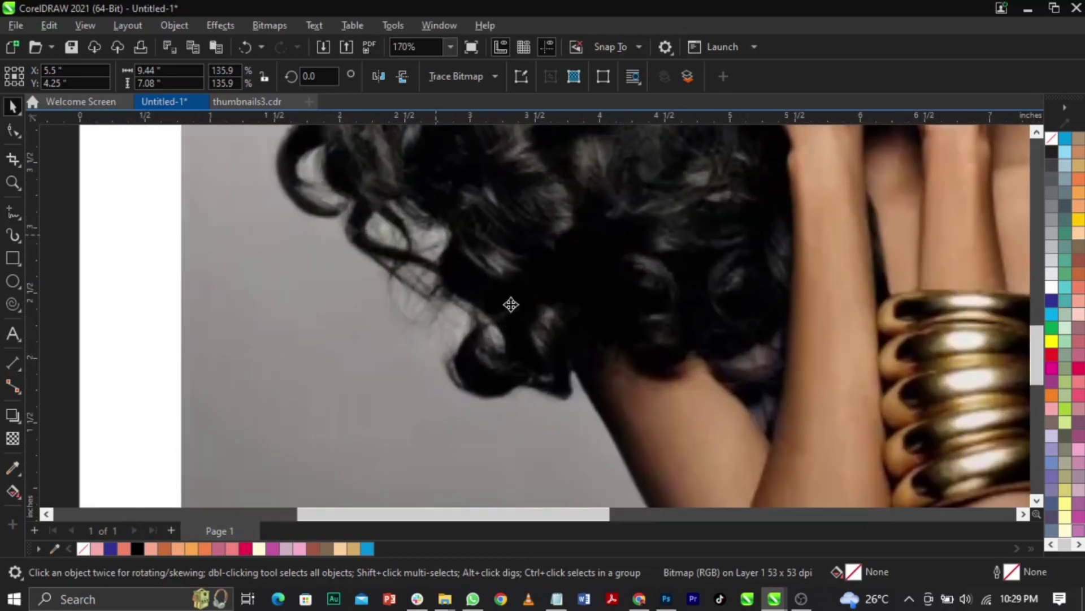
scroll(479, 225, down, 2)
scroll(446, 193, up, 3)
scroll(412, 340, down, 2)
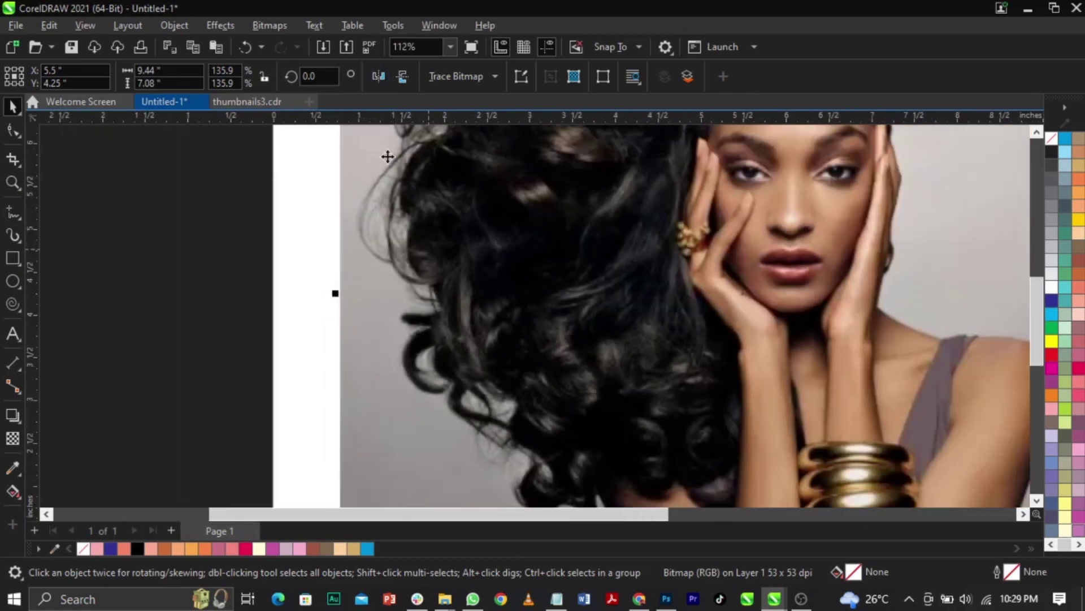
scroll(396, 159, up, 3)
scroll(412, 296, down, 2)
scroll(412, 205, up, 2)
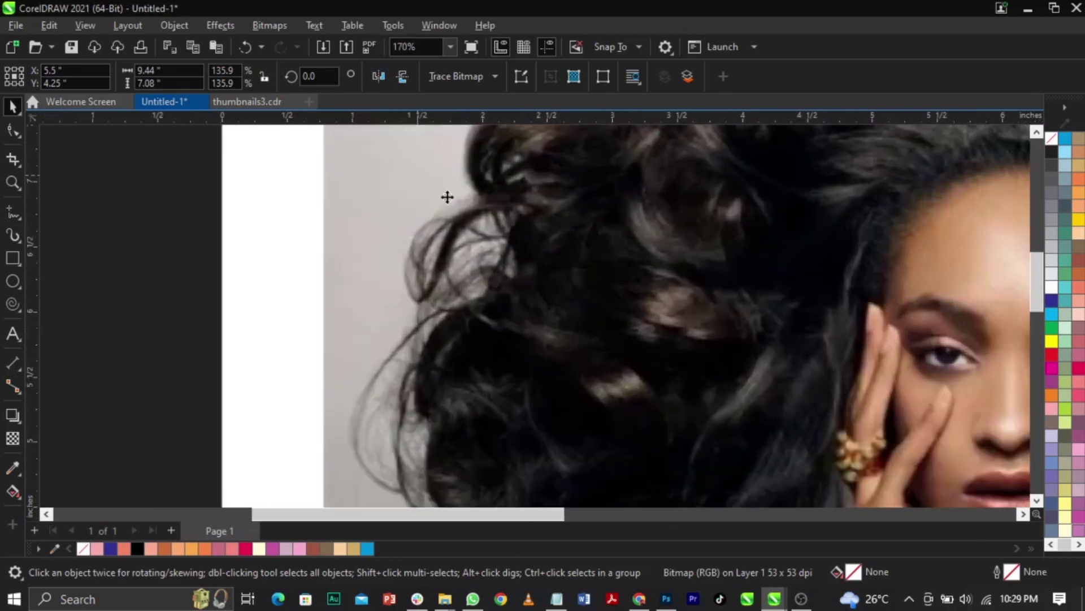
scroll(476, 336, down, 4)
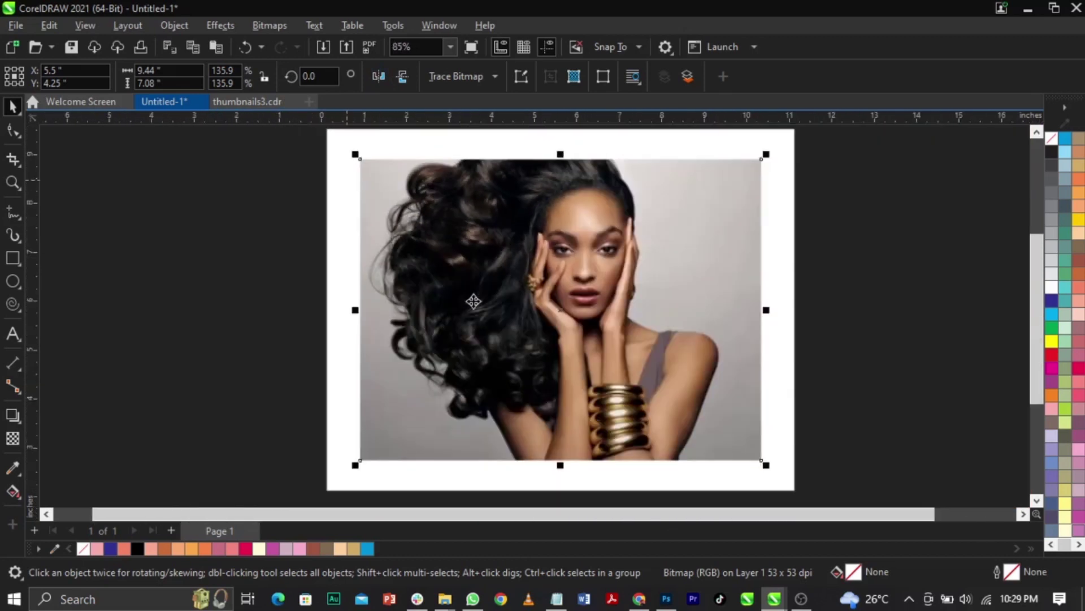
scroll(418, 260, up, 3)
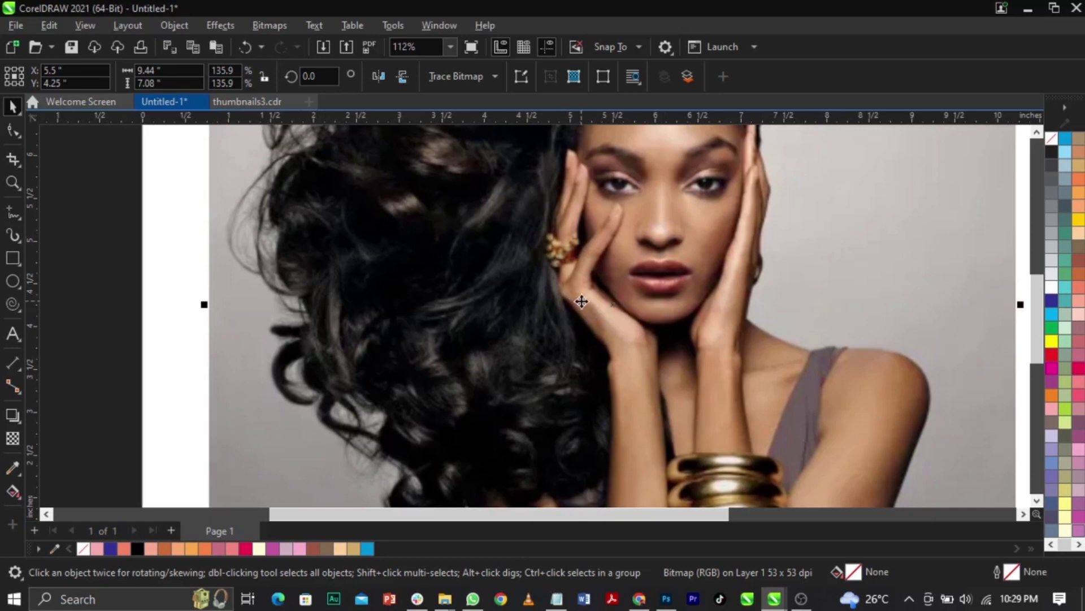
scroll(582, 301, down, 2)
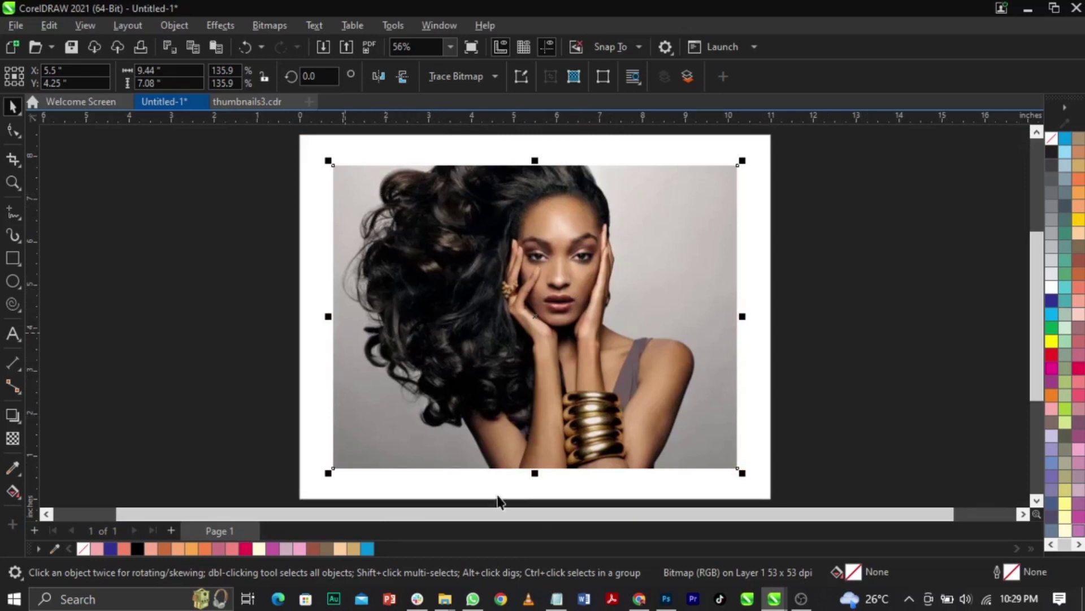
Step: Reselect the portrait and launch Edit Bitmap to open it in PHOTO-PAINT
click(921, 312)
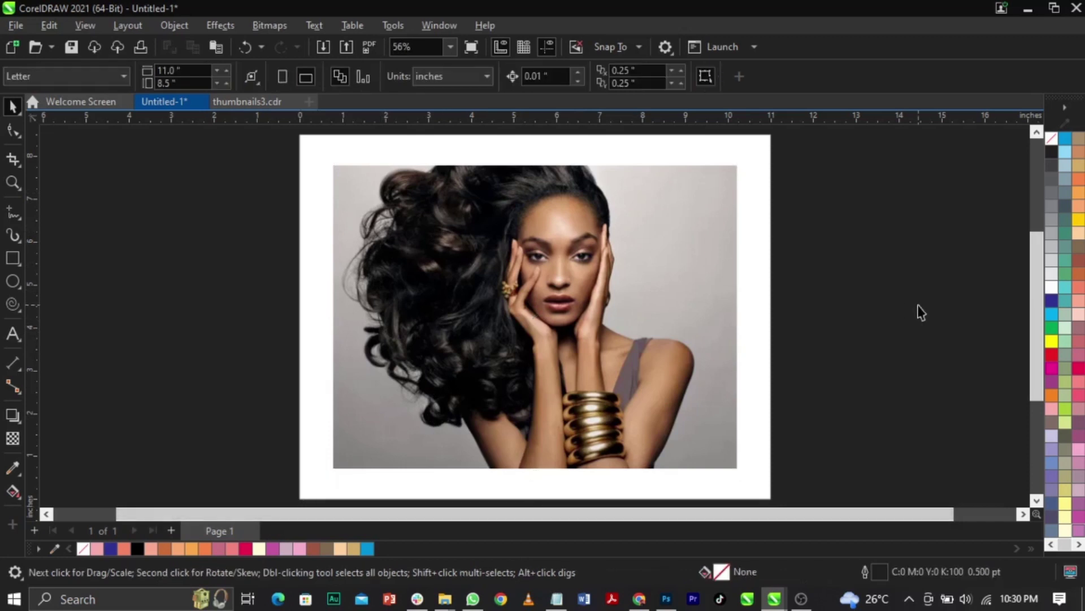
click(628, 269)
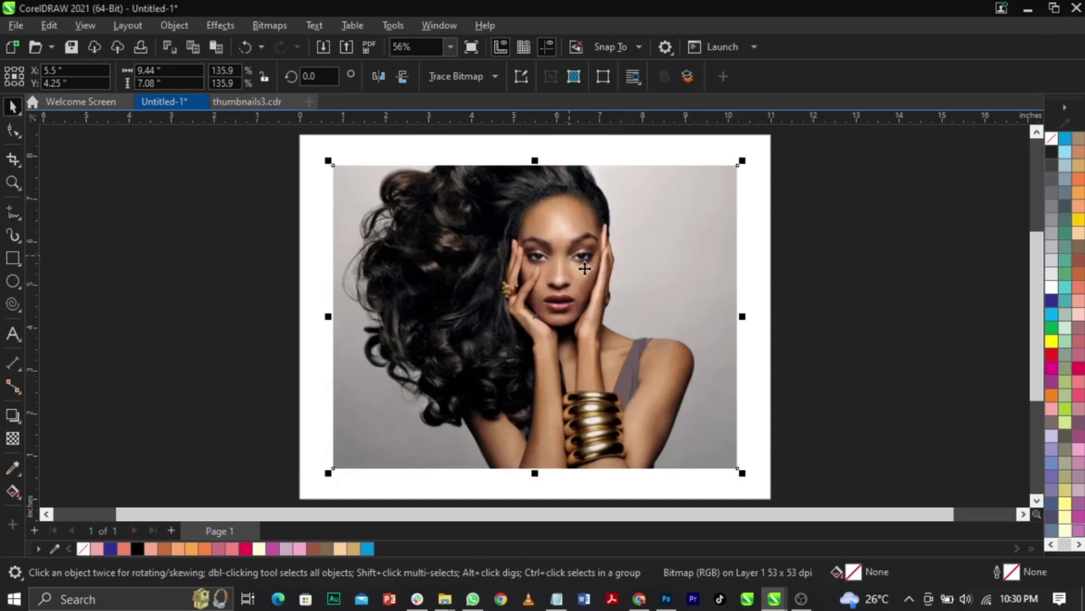
click(692, 251)
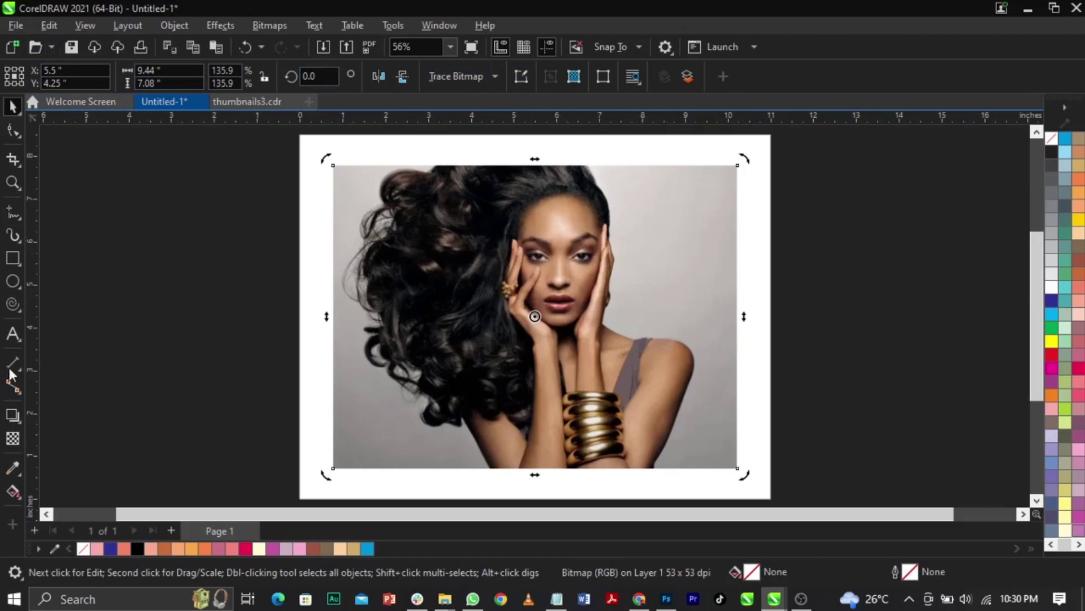
click(521, 79)
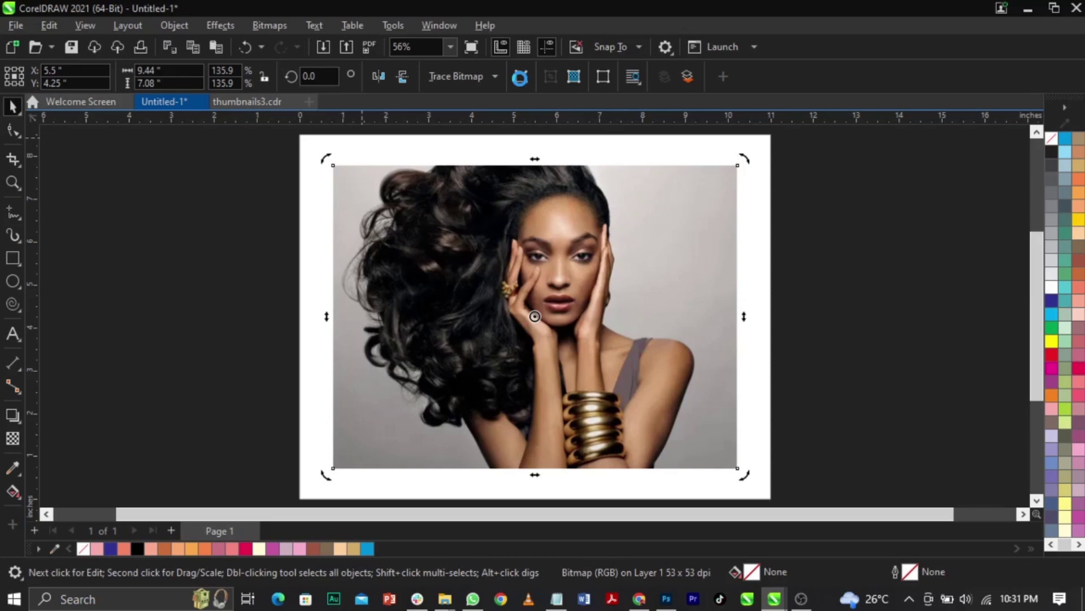
click(520, 77)
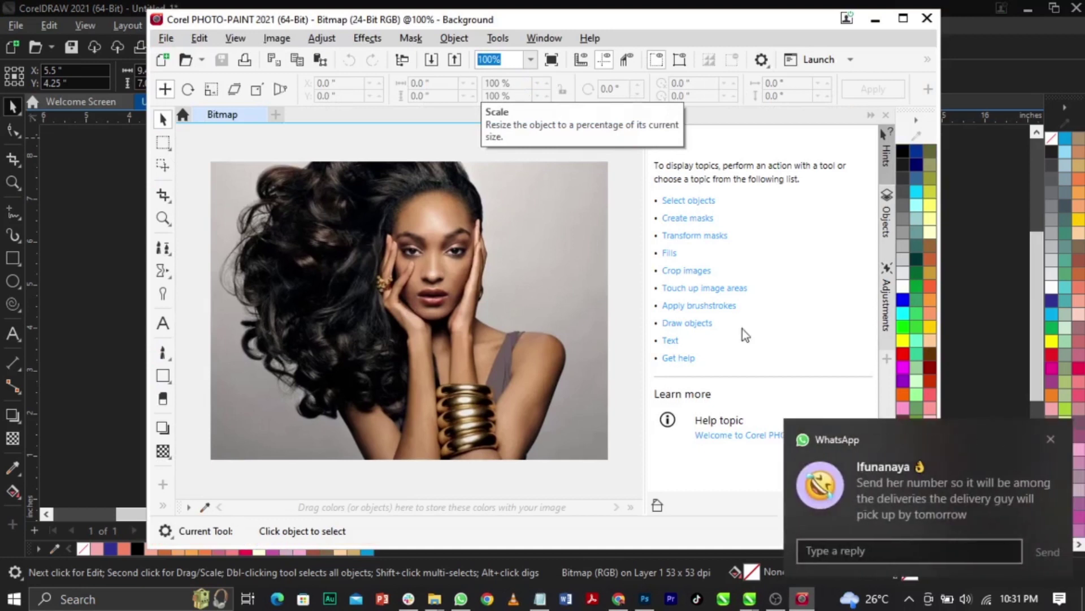
Step: Dismiss the chat notification and move the PHOTO-PAINT window down and to the right
click(1050, 440)
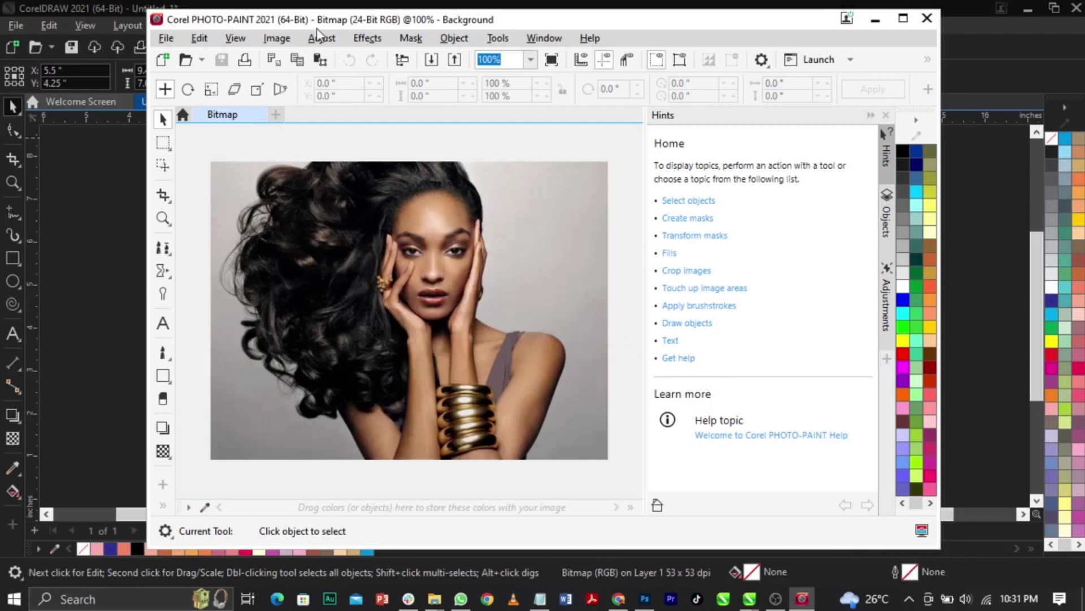
mouse_move(345, 18)
mouse_down()
mouse_move(596, 127)
mouse_move(324, 40)
mouse_up()
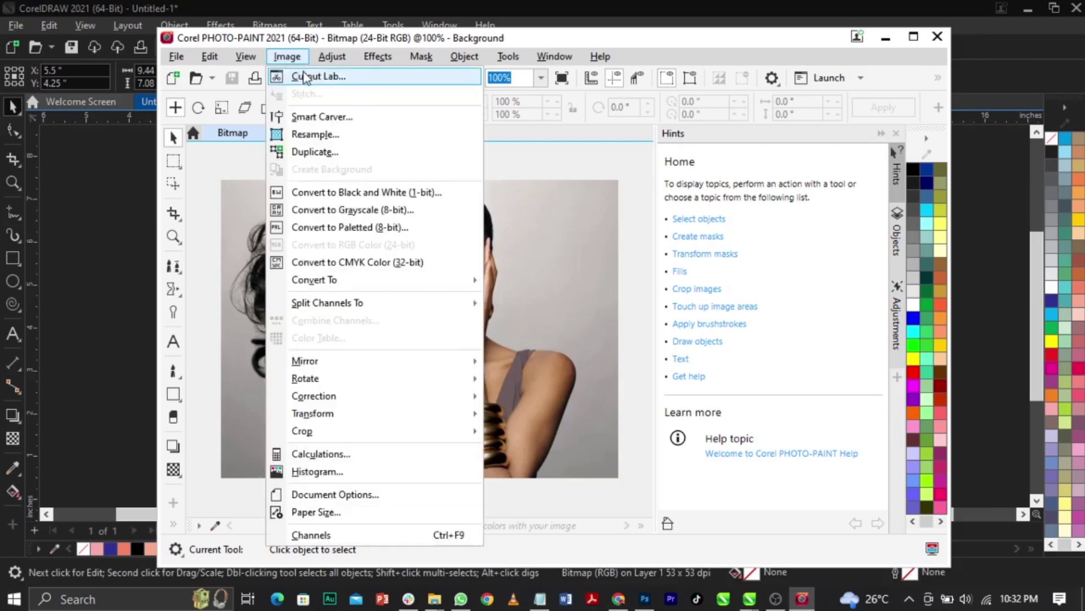
Step: Open Image > Cutout Lab on the portrait bitmap
click(357, 79)
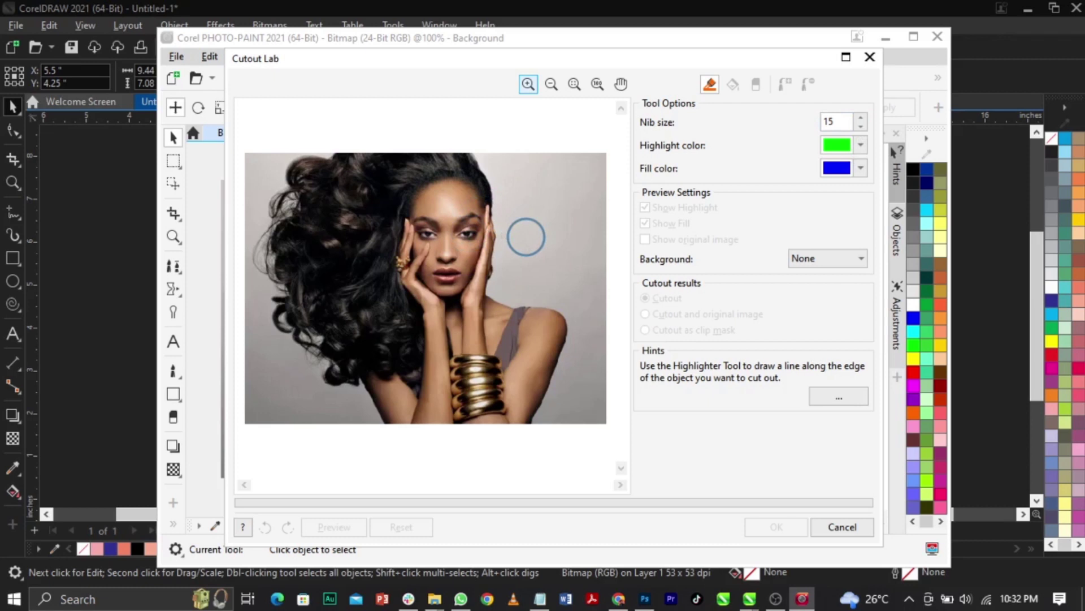
Step: Set the highlighter nib size to 47 and trace the edges of the hair, shoulders and arm
click(860, 117)
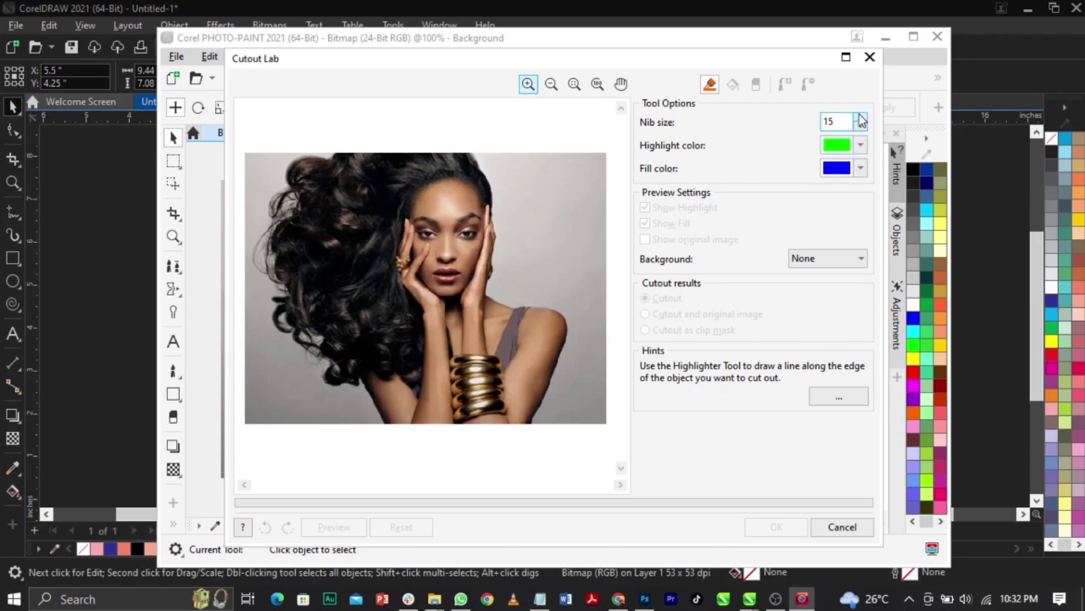
click(861, 117)
click(859, 117)
click(861, 126)
click(861, 119)
click(861, 119)
click(861, 118)
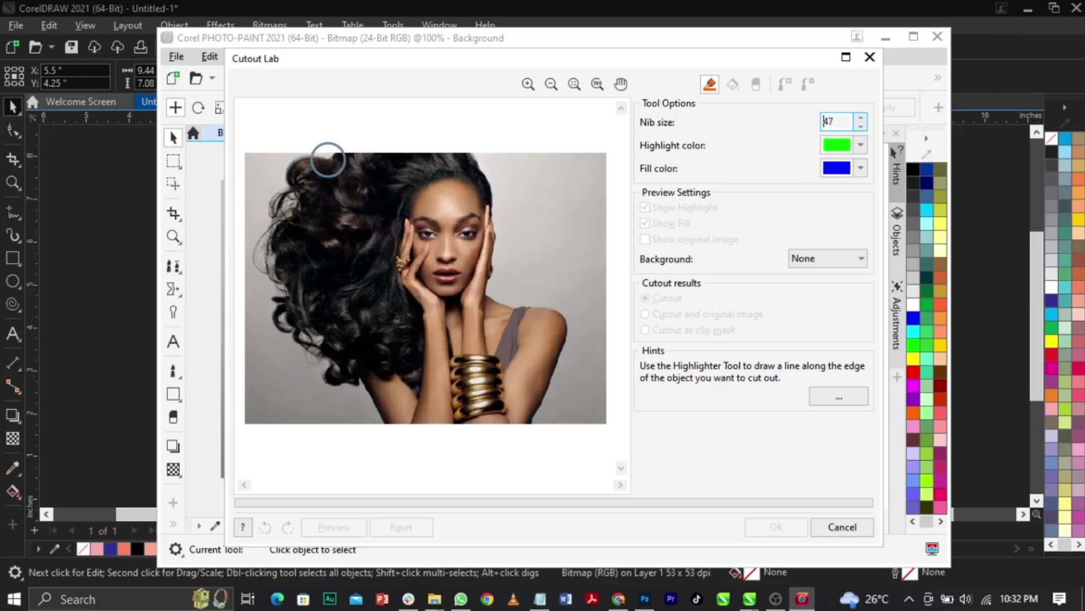
mouse_move(328, 159)
mouse_down()
mouse_move(286, 185)
mouse_move(265, 268)
mouse_move(323, 368)
mouse_move(378, 427)
mouse_up()
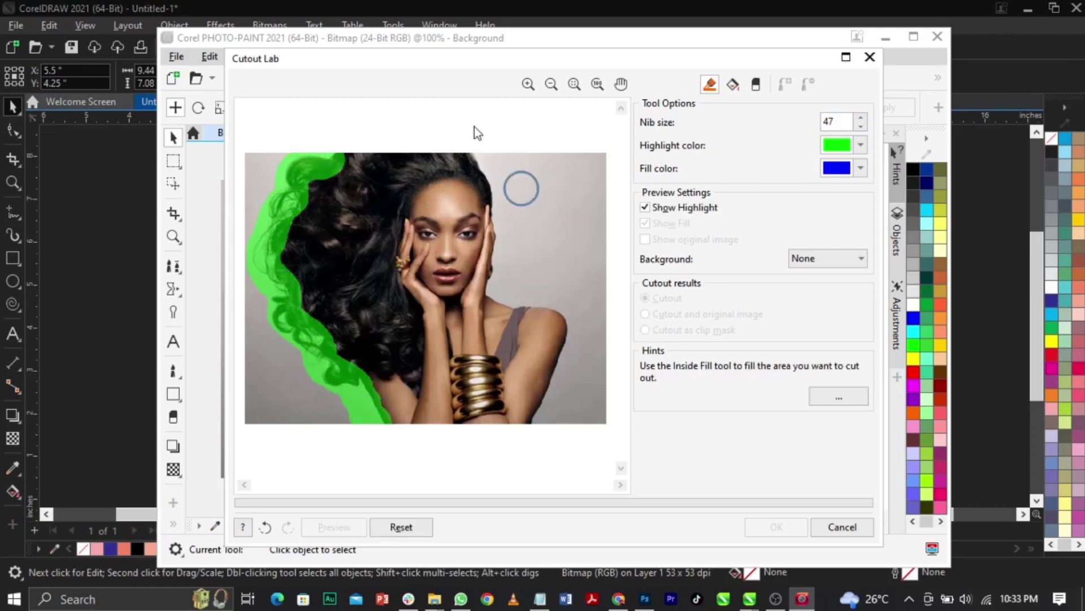
mouse_move(470, 148)
mouse_down()
mouse_move(506, 199)
mouse_move(500, 282)
mouse_move(516, 297)
mouse_move(559, 300)
mouse_move(579, 329)
mouse_move(545, 417)
mouse_up()
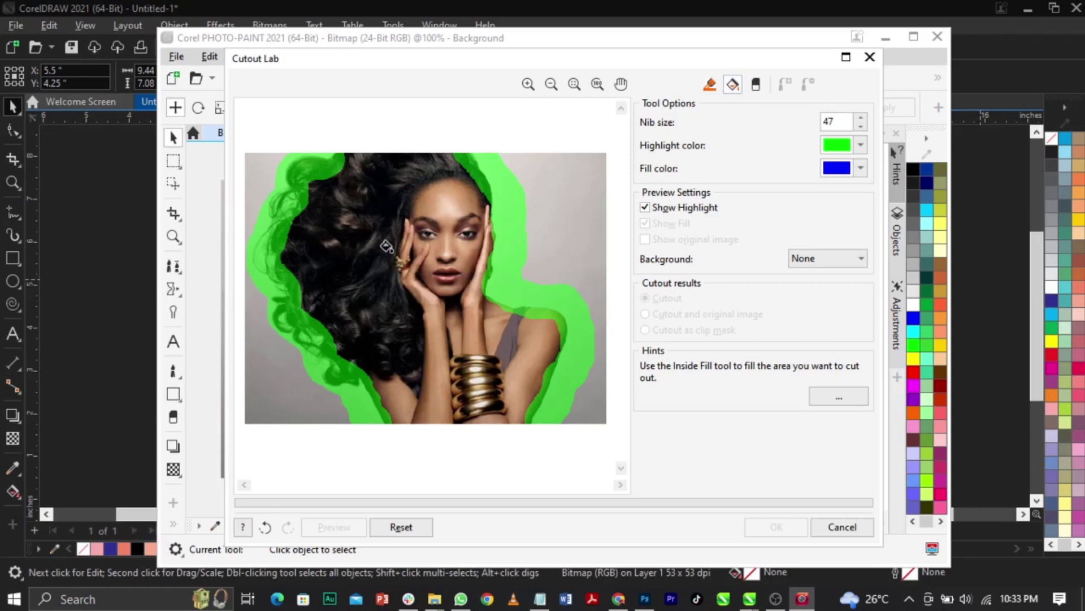
Step: Fill the outlined woman as the keep area, preview on transparency, and accept the cutout
click(386, 244)
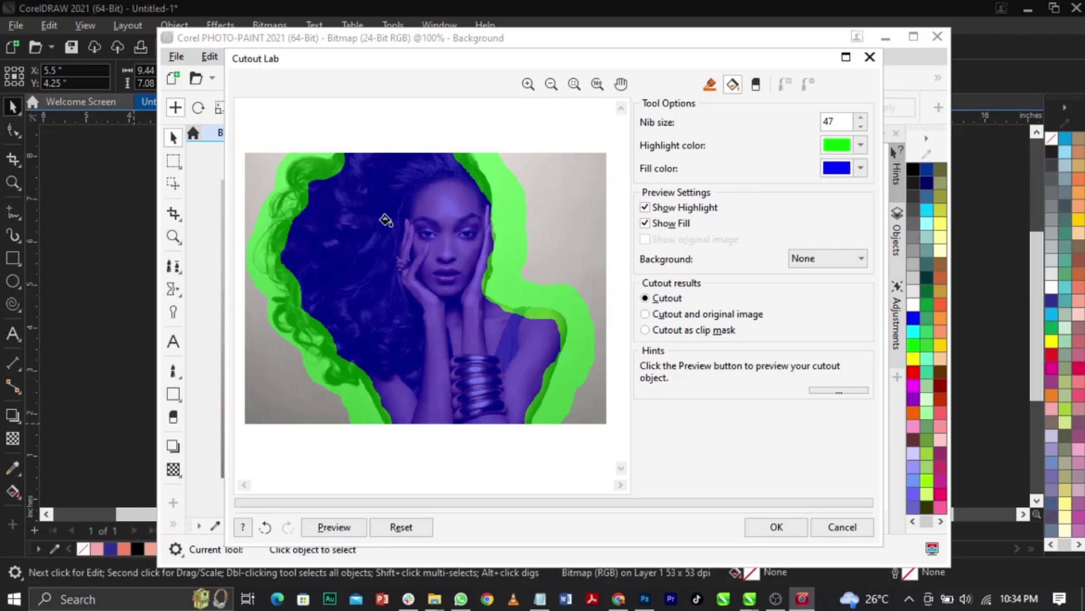
click(337, 527)
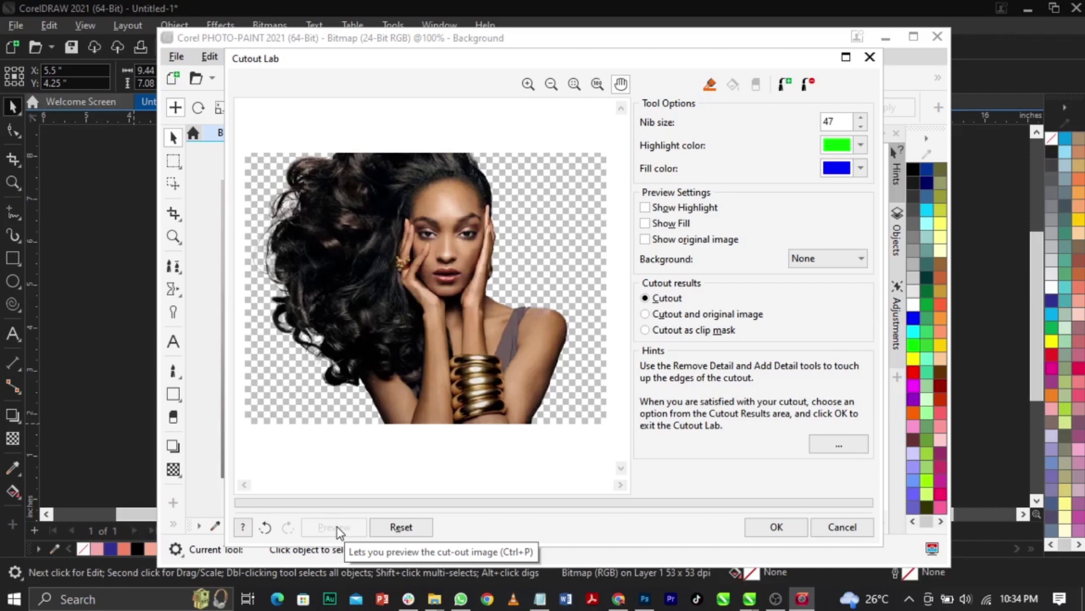
click(776, 527)
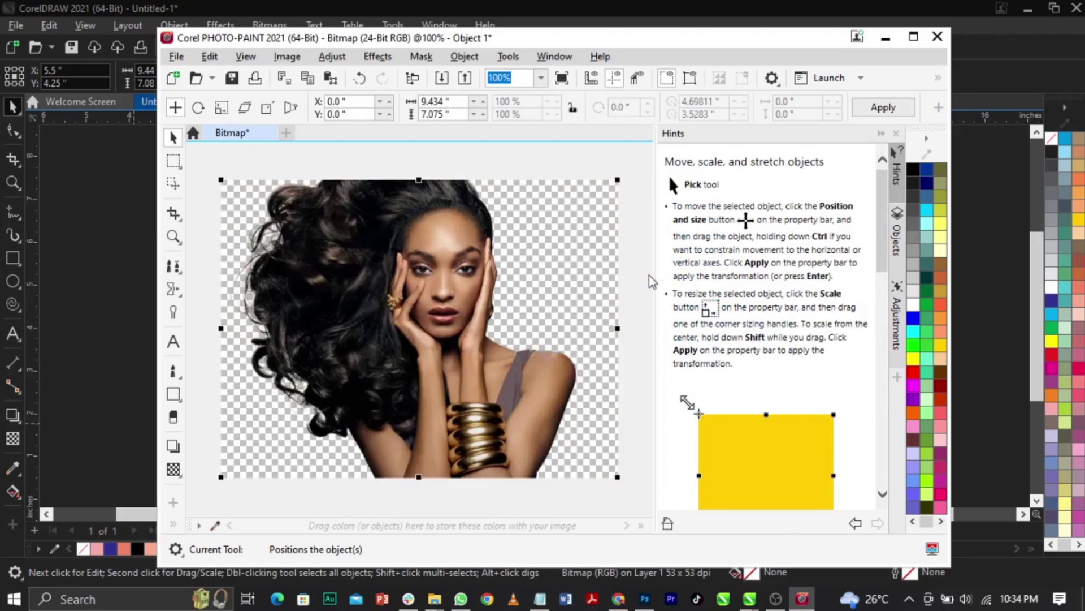
Step: Save the cut-out bitmap with Ctrl+S, then open and dismiss the File menu
key(ctrl+s)
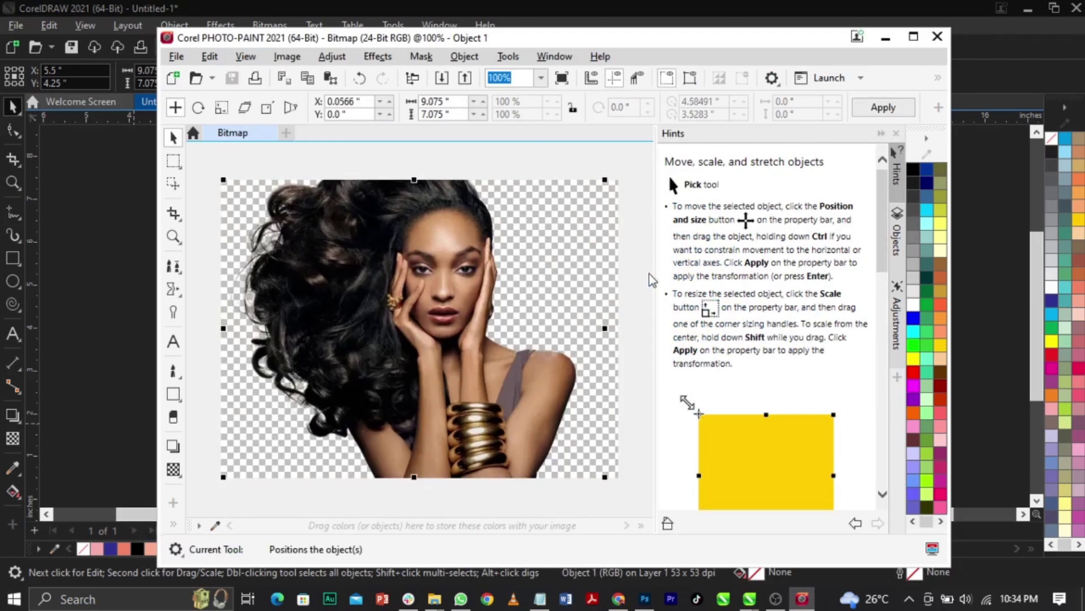
click(176, 56)
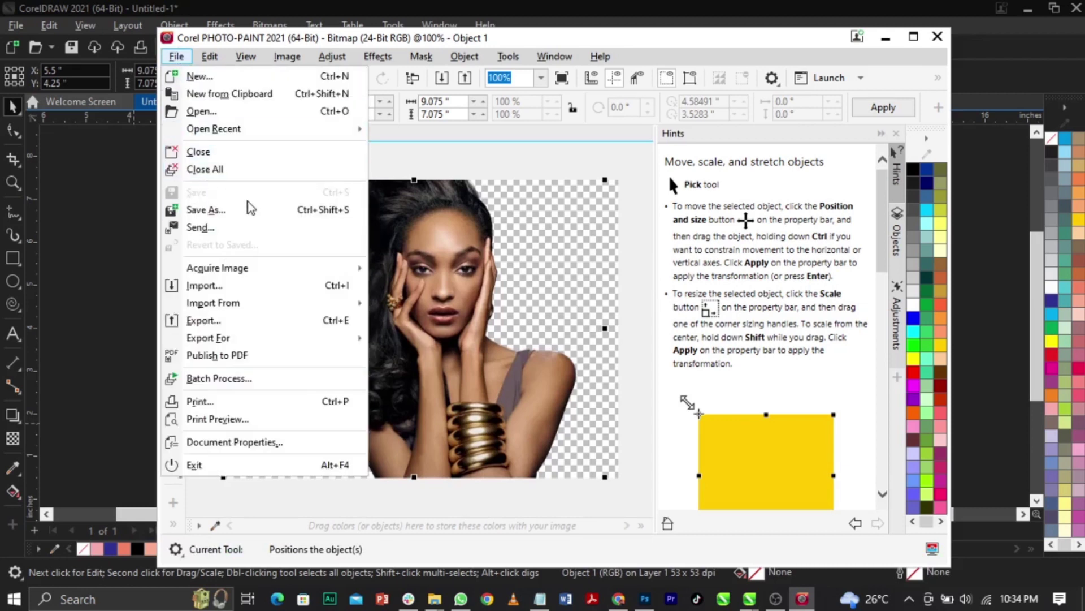
click(496, 259)
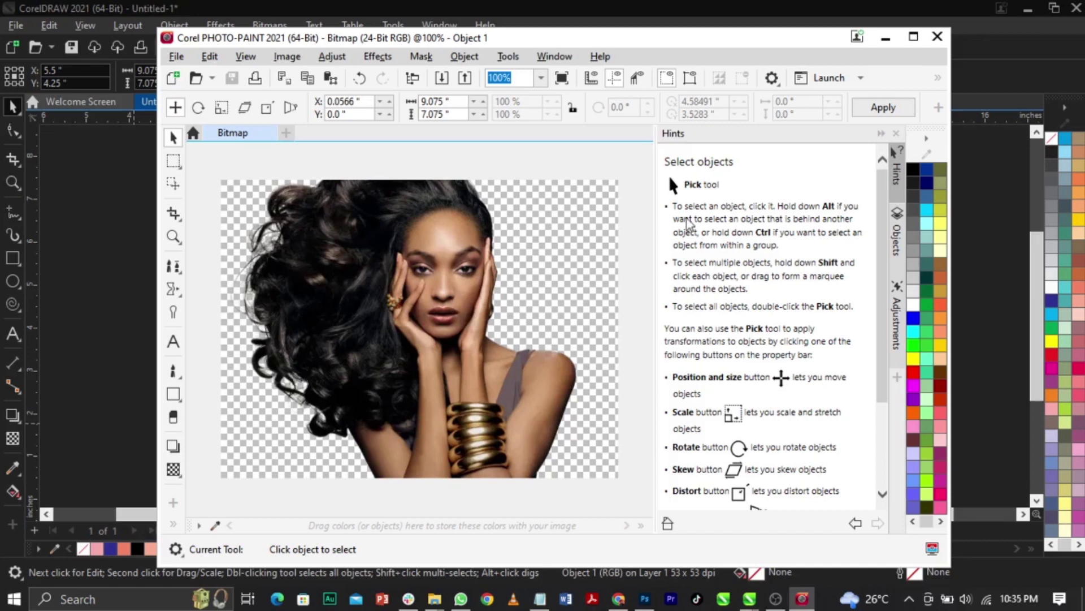
Step: Close PHOTO-PAINT, then undo and redo the background removal on the portrait to compare
click(935, 38)
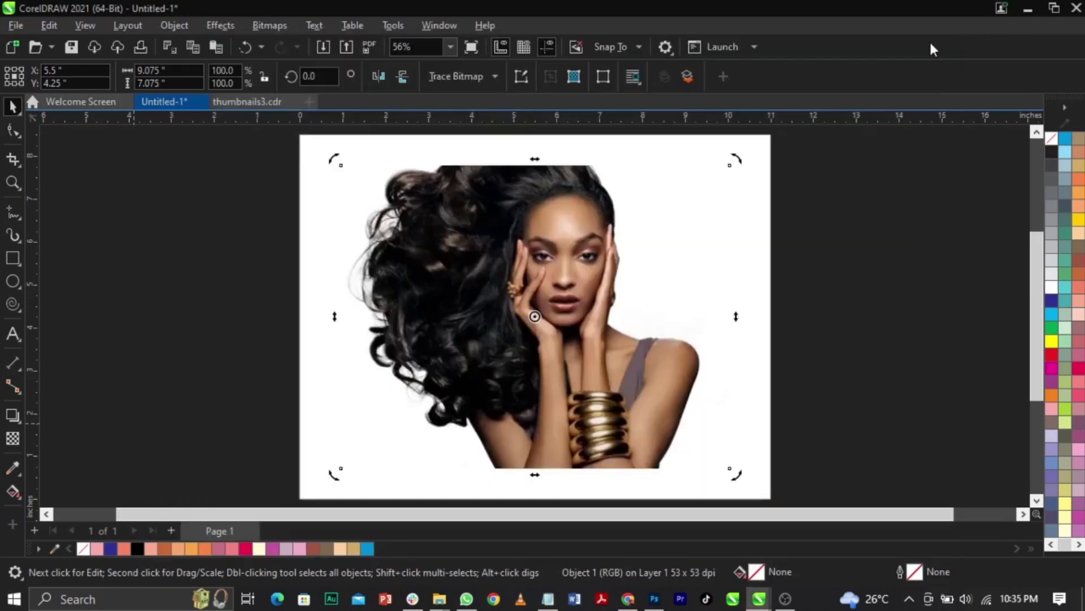
click(194, 296)
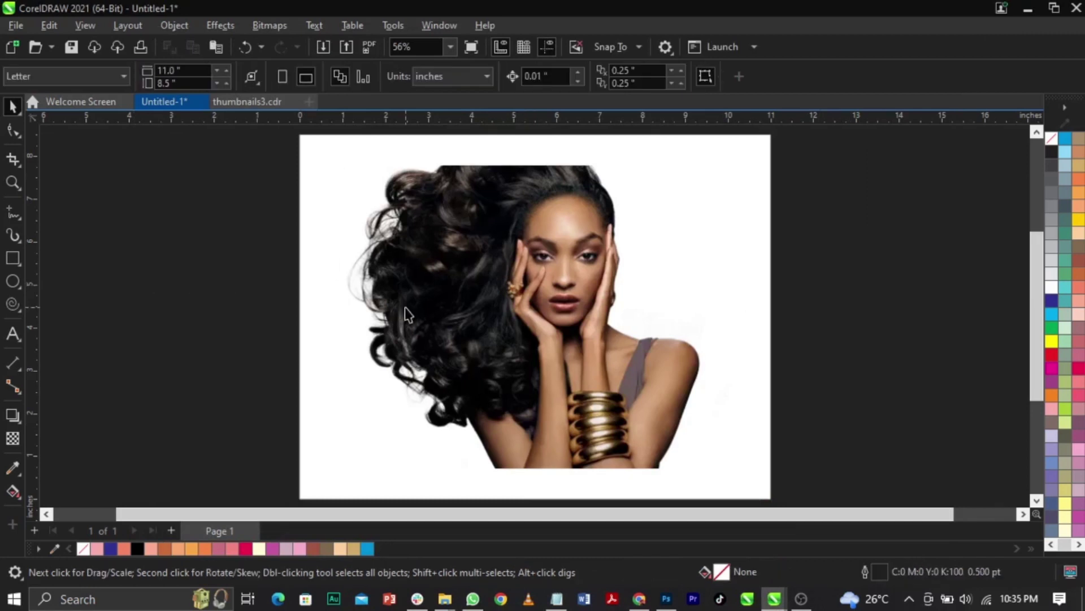
click(405, 307)
click(406, 308)
key(ctrl+z)
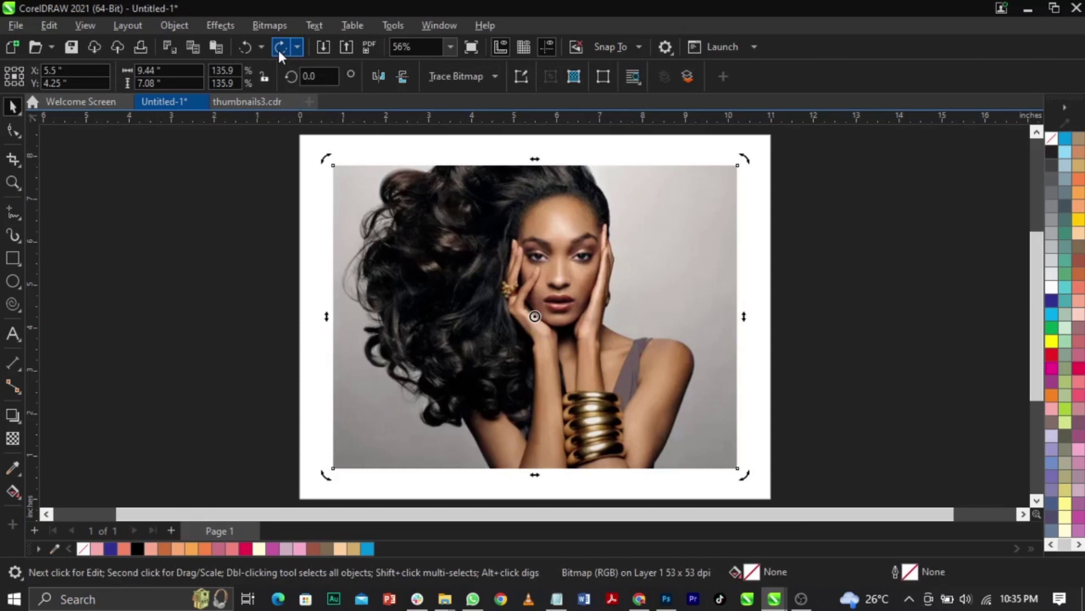
click(278, 48)
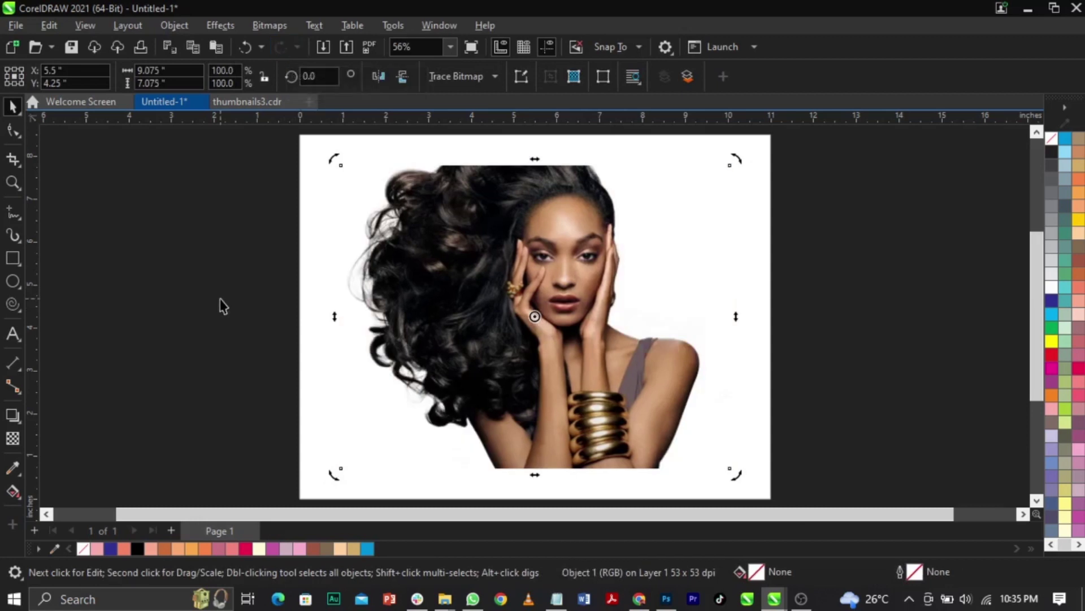
key(ctrl+z)
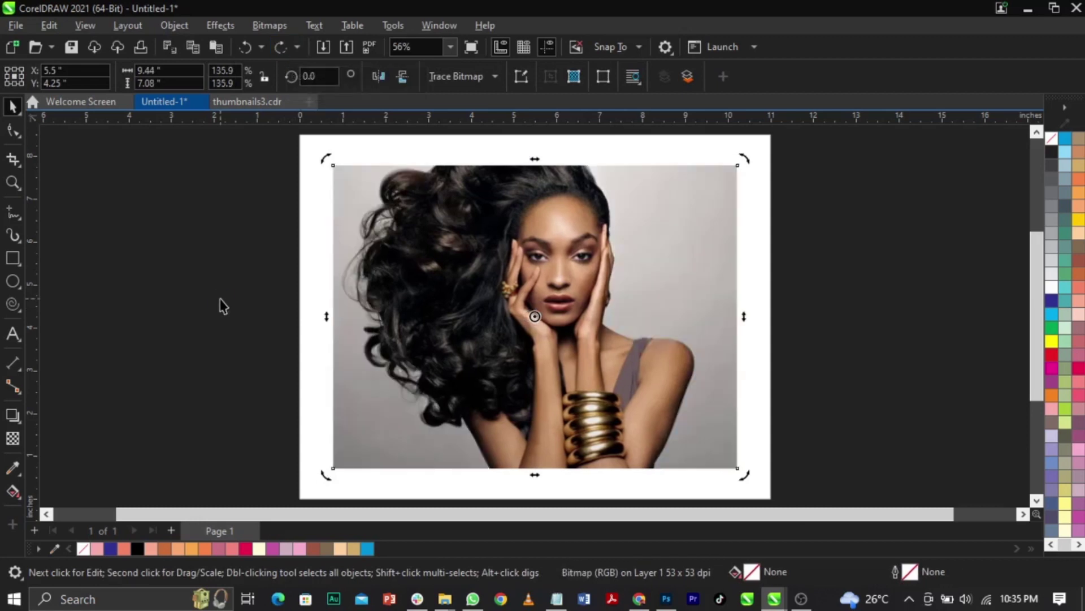
click(279, 51)
click(289, 280)
Step: Select the page-sized background rectangle and try salmon, then white fills
click(300, 293)
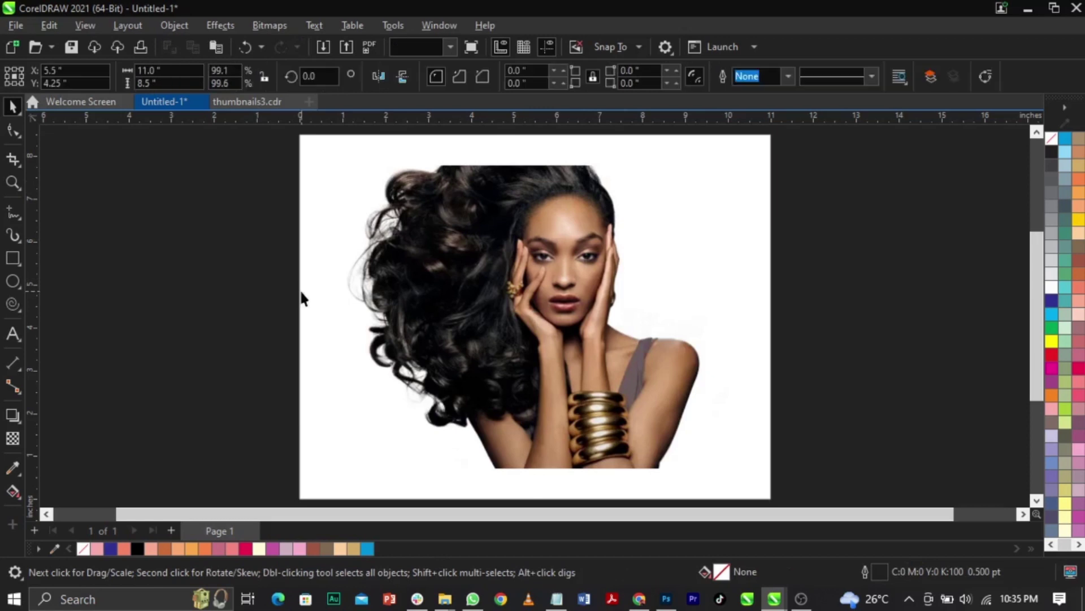
click(1079, 287)
click(786, 300)
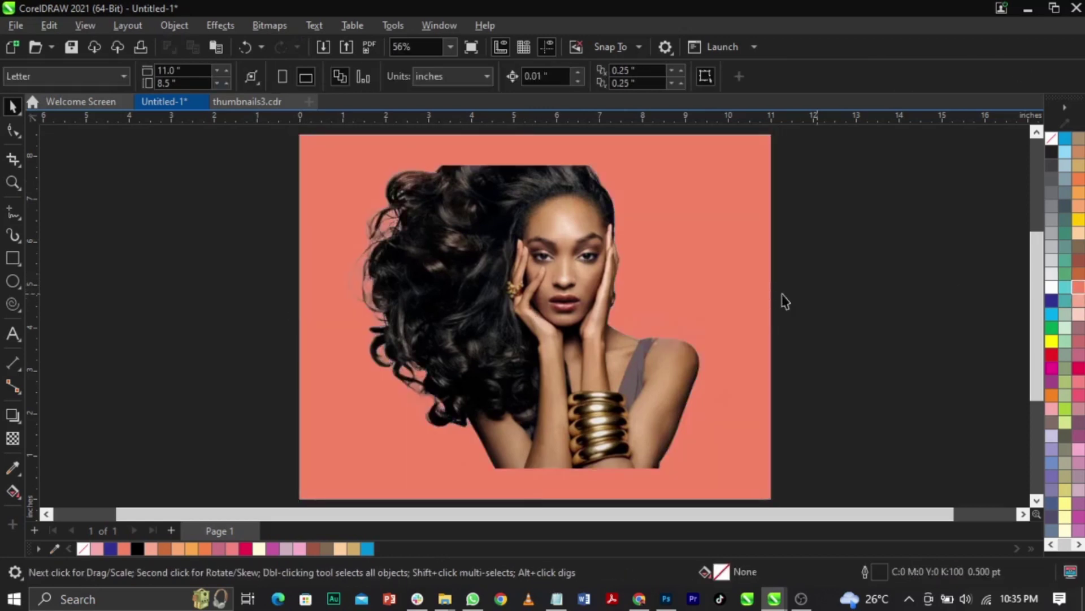
click(751, 315)
click(1052, 288)
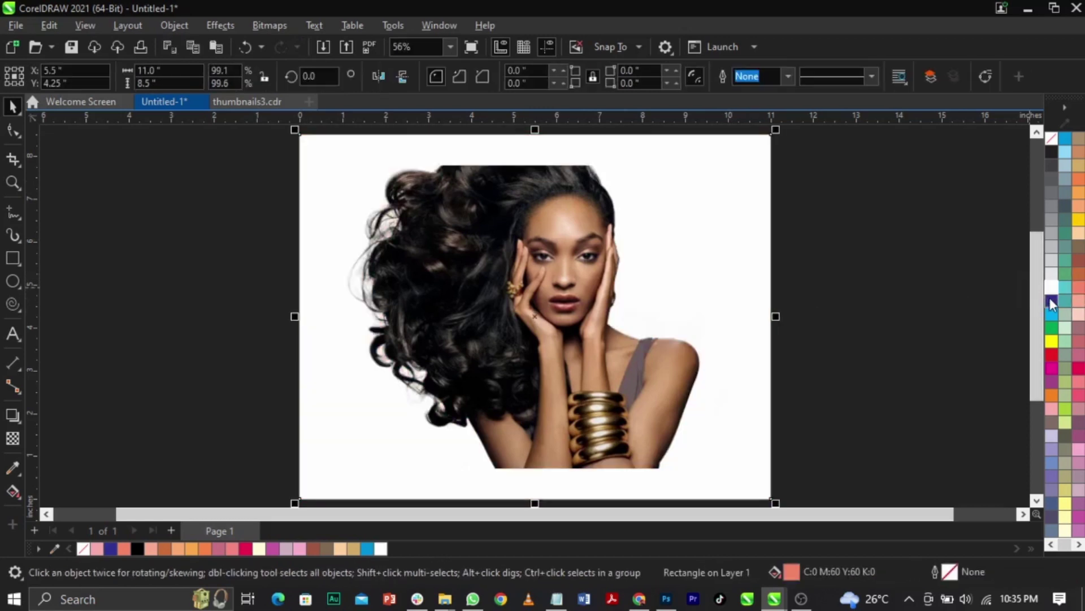
Step: Try mint, dusky rose, pink, mauve, crimson, yellow and green fills on the background rectangle
click(1065, 328)
click(1079, 354)
click(1079, 341)
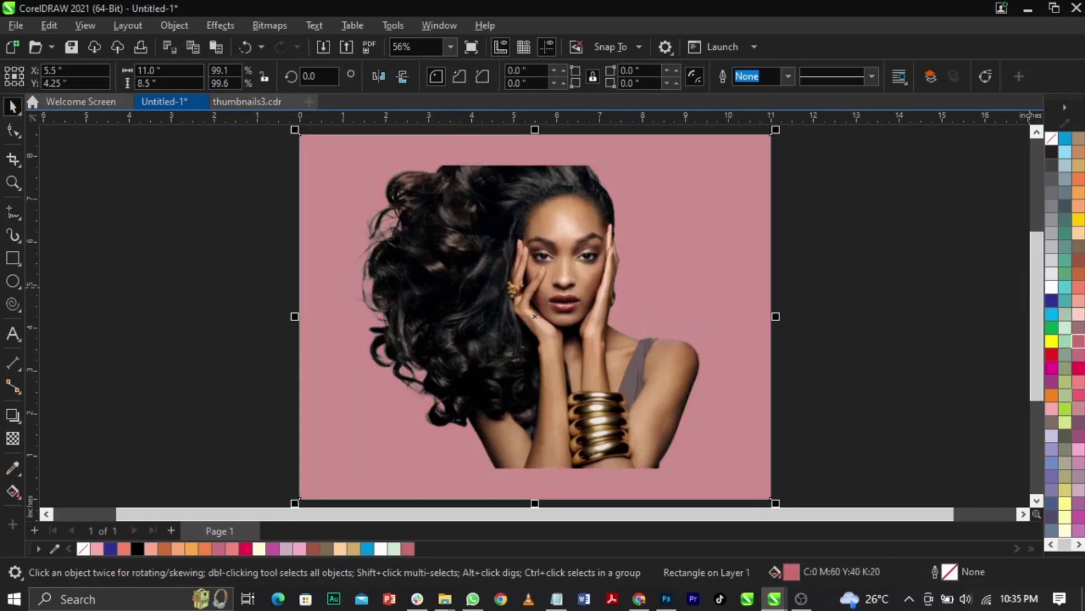
click(1079, 423)
click(1078, 381)
click(1079, 368)
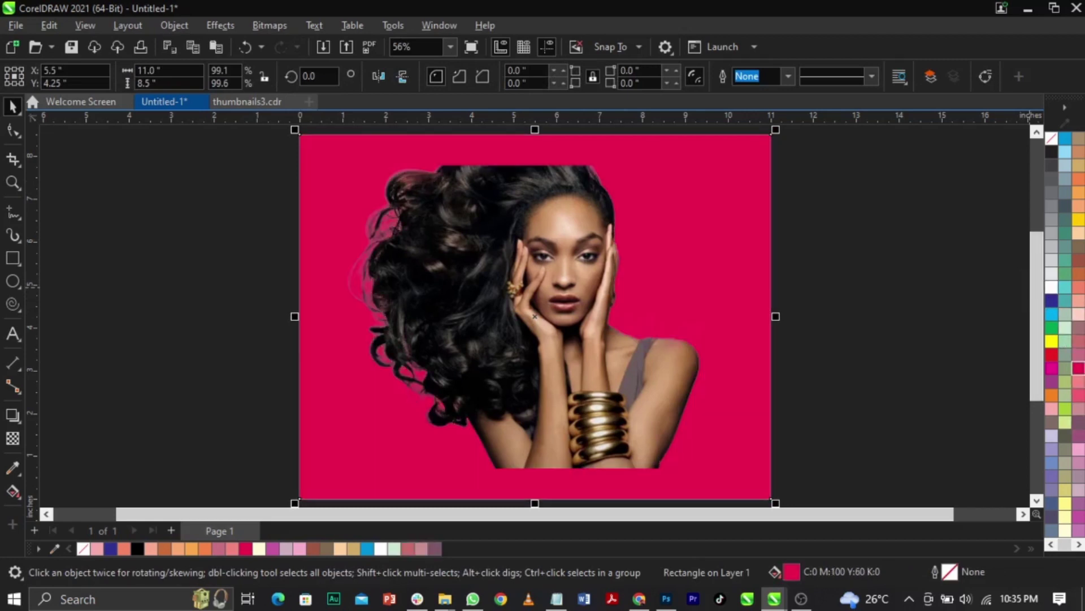
click(1078, 222)
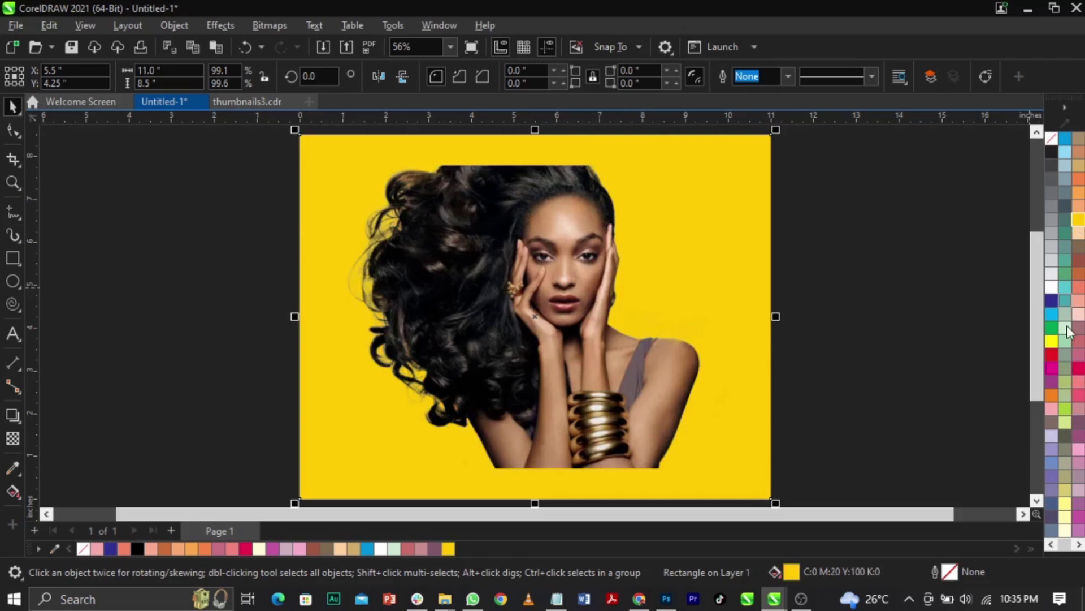
click(1064, 397)
click(1065, 422)
Step: Settle on a salmon fill for the background rectangle after trying mauve and dusty pink
click(1078, 449)
scroll(541, 346, up, 4)
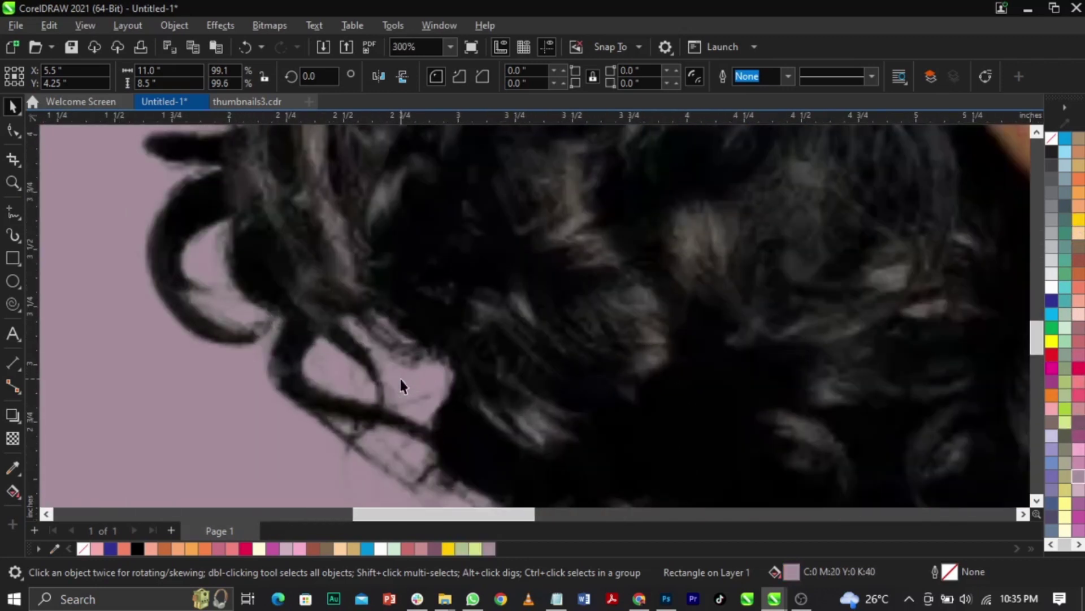
scroll(324, 348, down, 2)
click(1078, 355)
click(1078, 341)
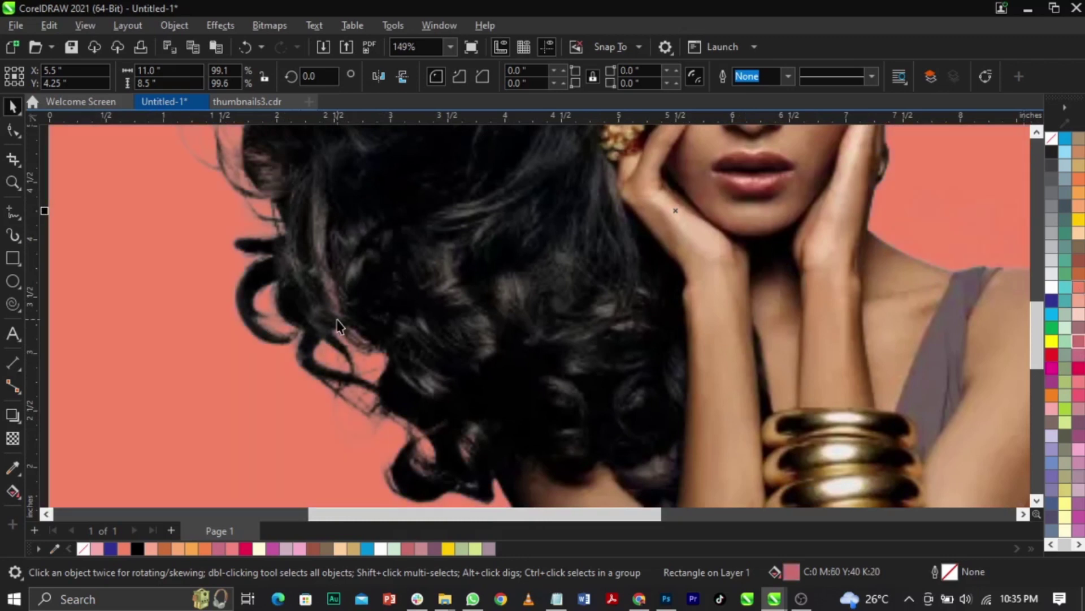
scroll(326, 308, down, 4)
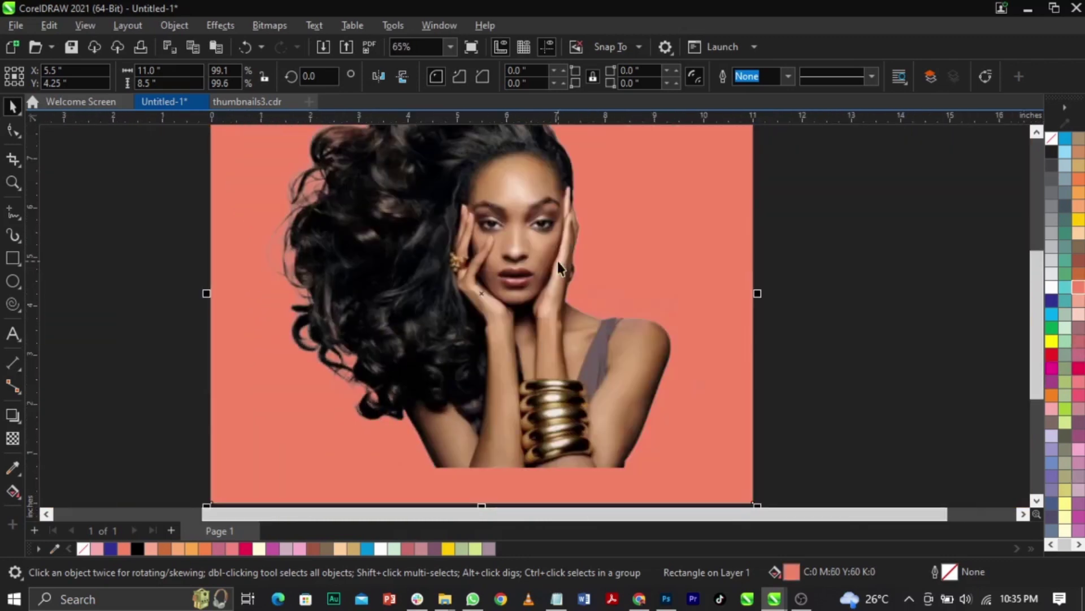
scroll(526, 313, up, 2)
scroll(524, 306, down, 2)
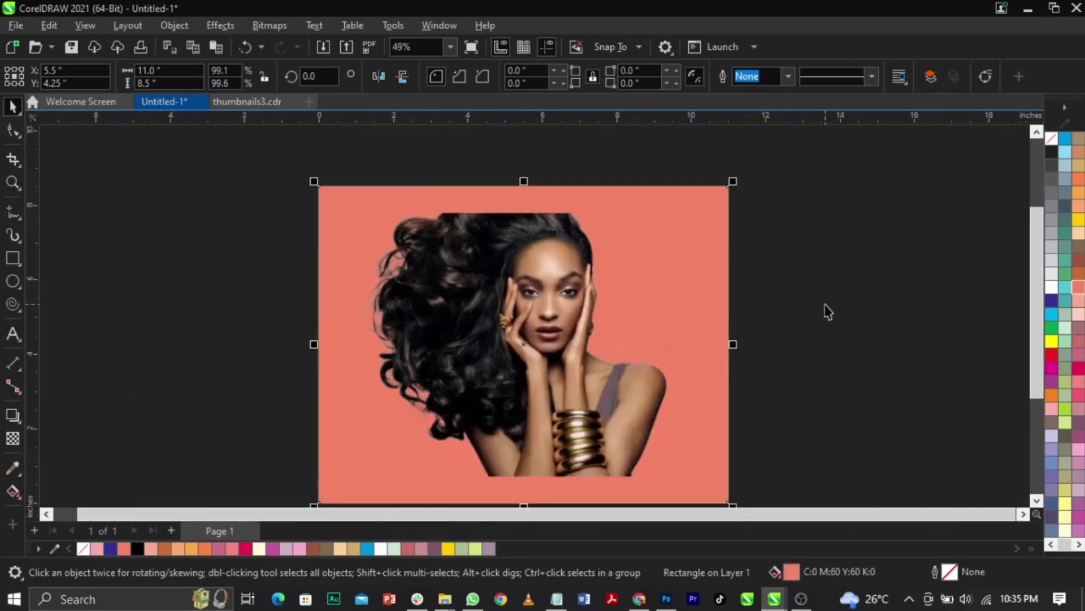
Step: Select the portrait bitmap and drag it toward the right of the page
click(555, 338)
drag(555, 338, 722, 402)
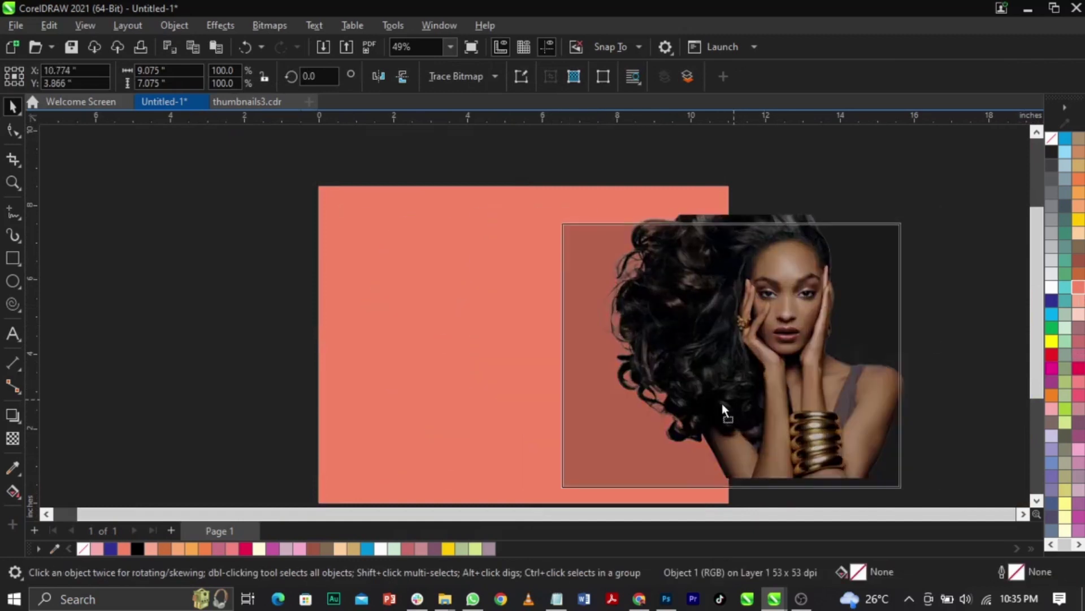
scroll(543, 339, up, 1)
scroll(543, 337, up, 1)
scroll(627, 347, down, 1)
scroll(696, 351, down, 2)
scroll(610, 377, up, 2)
scroll(567, 377, down, 1)
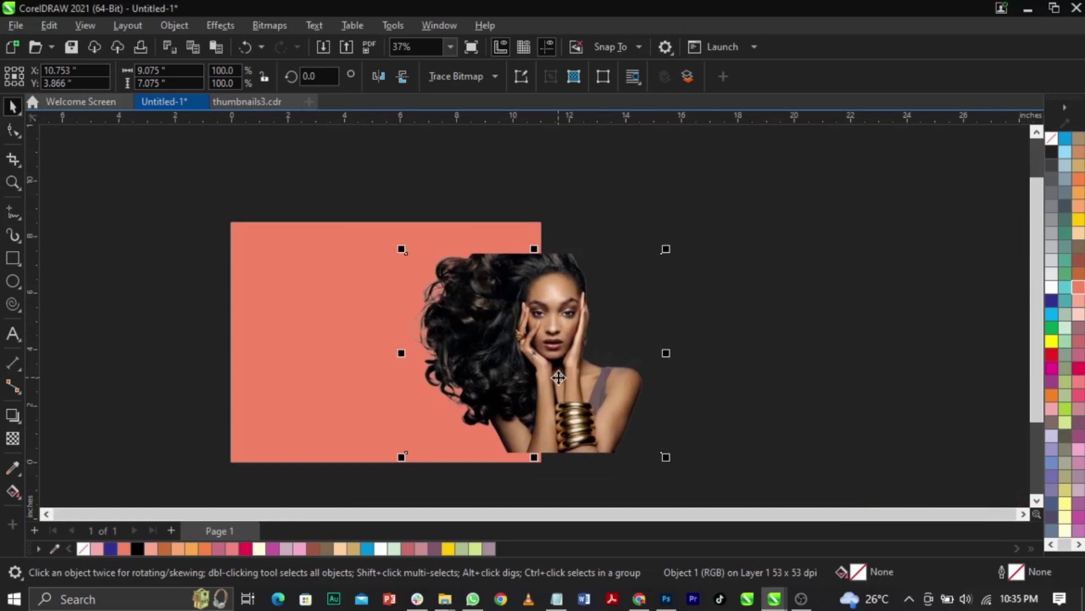
Step: Centre the portrait with P, fit the page in view, and cancel a started freehand line
key(p)
key(shift+F4)
key(F5)
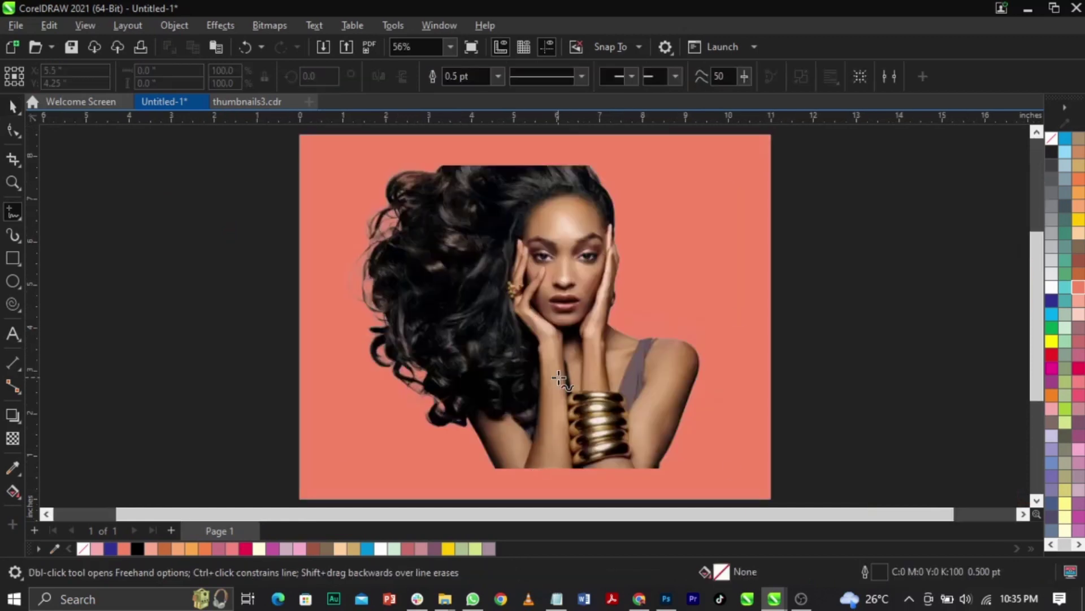
click(590, 340)
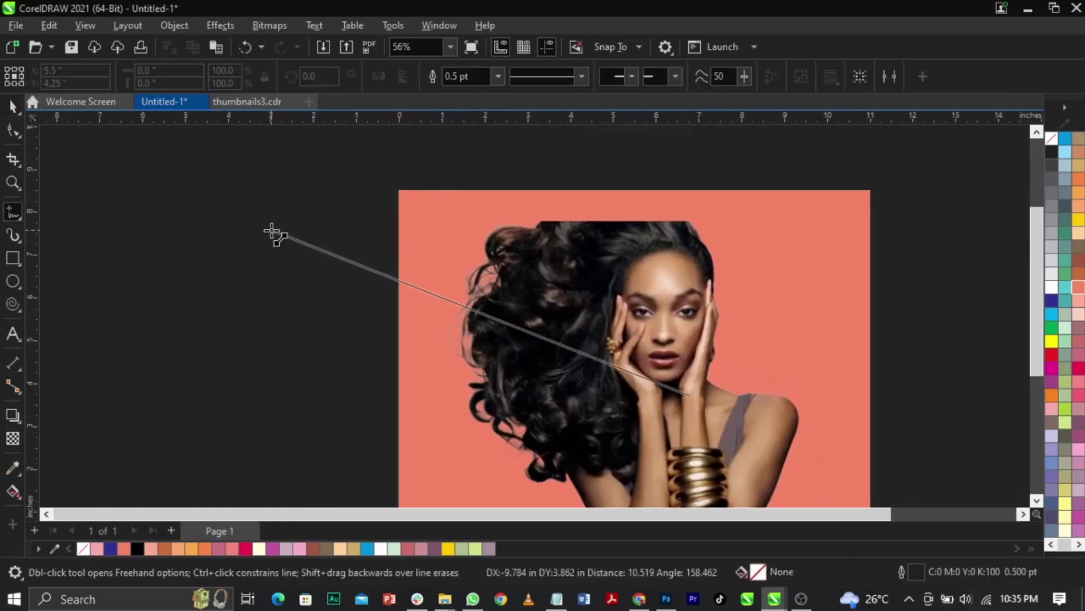
key(Escape)
key(shift+F4)
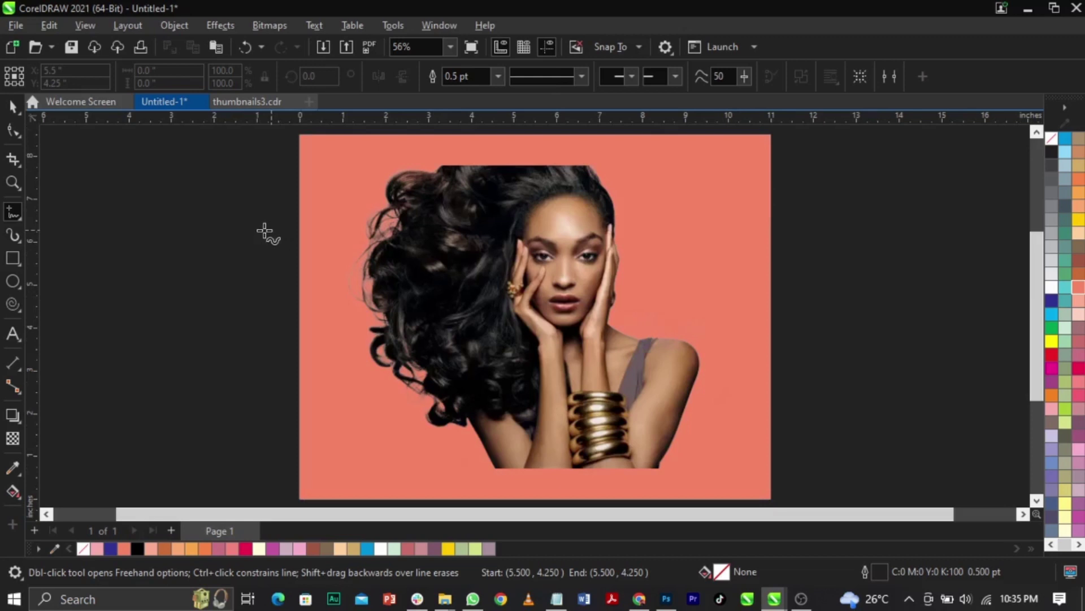